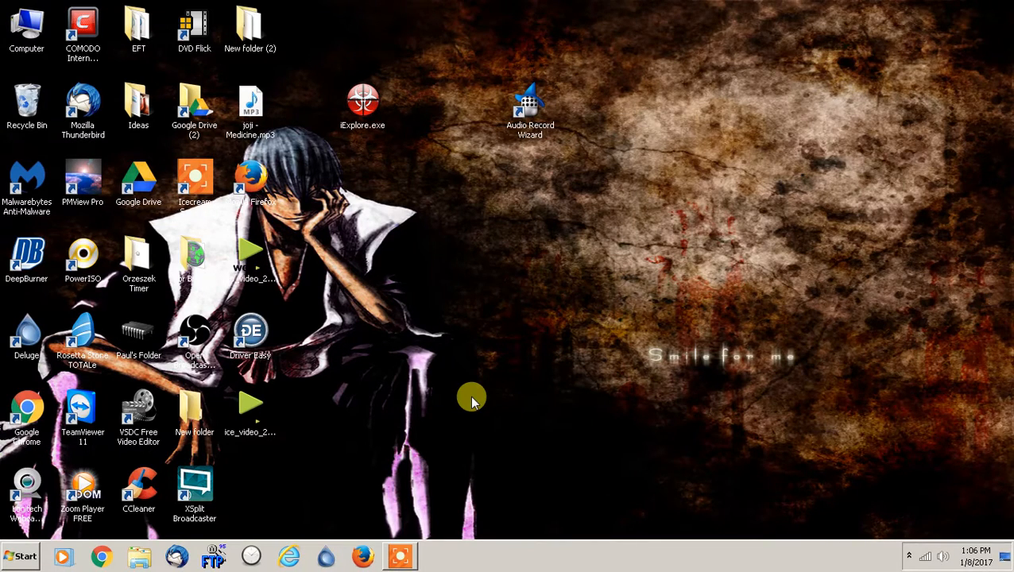
Open the System Protection settings from the System page under System and Security in Control Panel
click(6, 560)
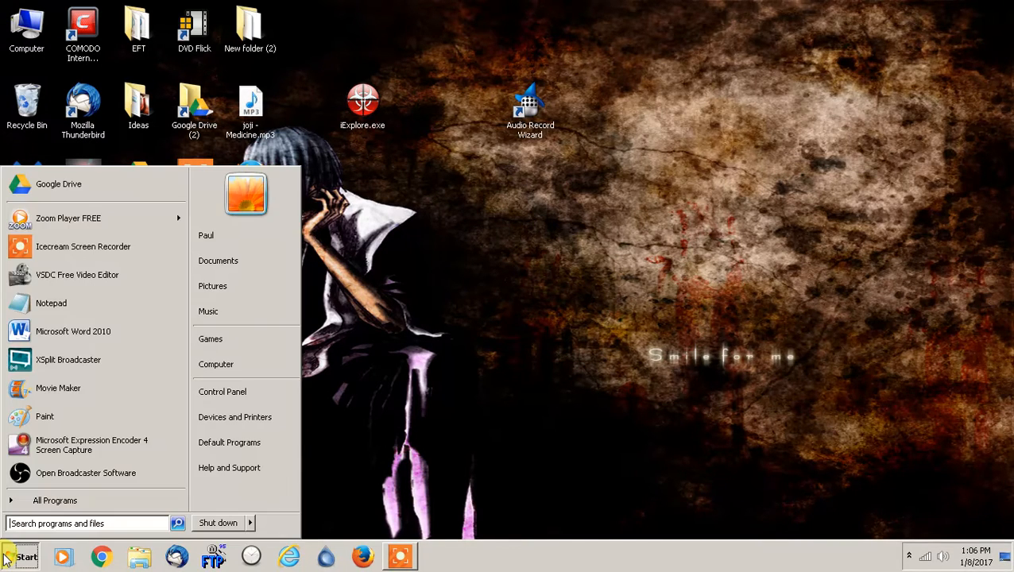
click(6, 561)
click(6, 559)
click(251, 393)
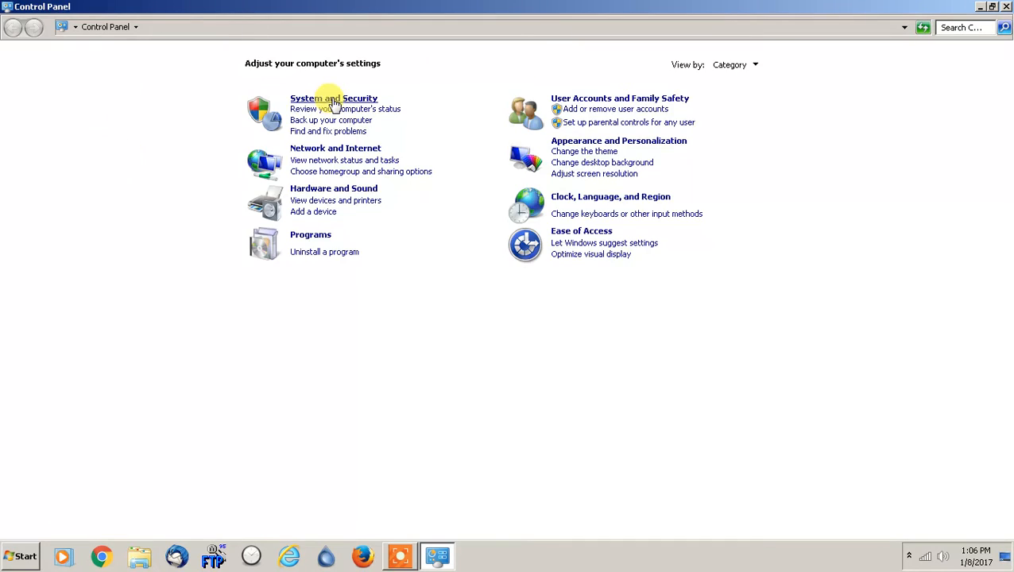
click(329, 101)
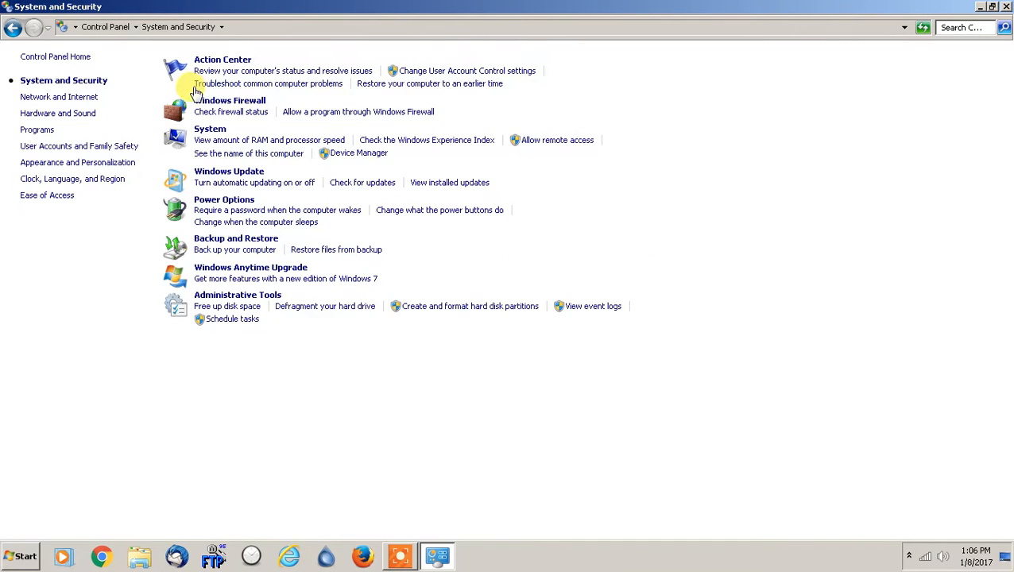
click(219, 132)
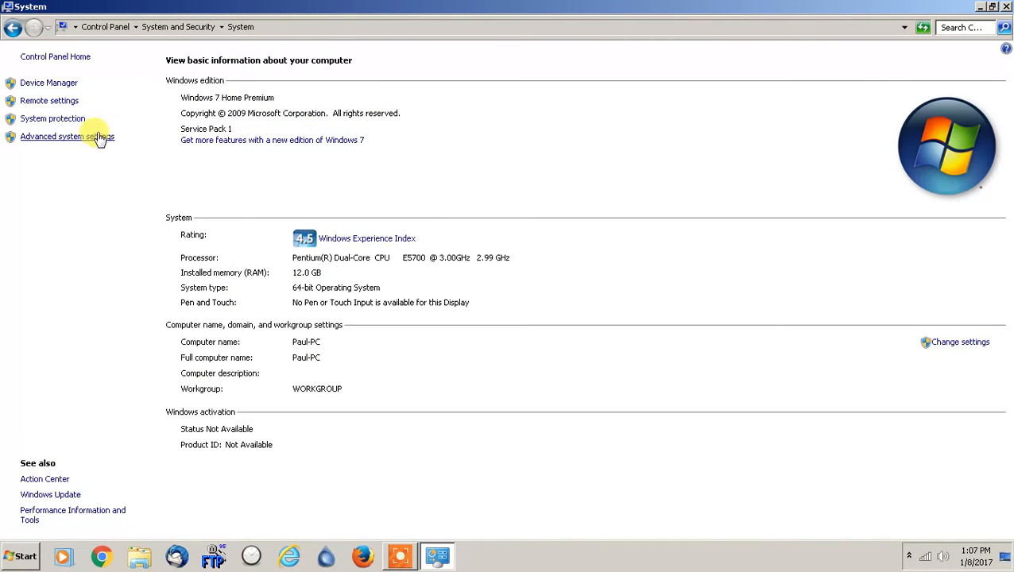
click(58, 120)
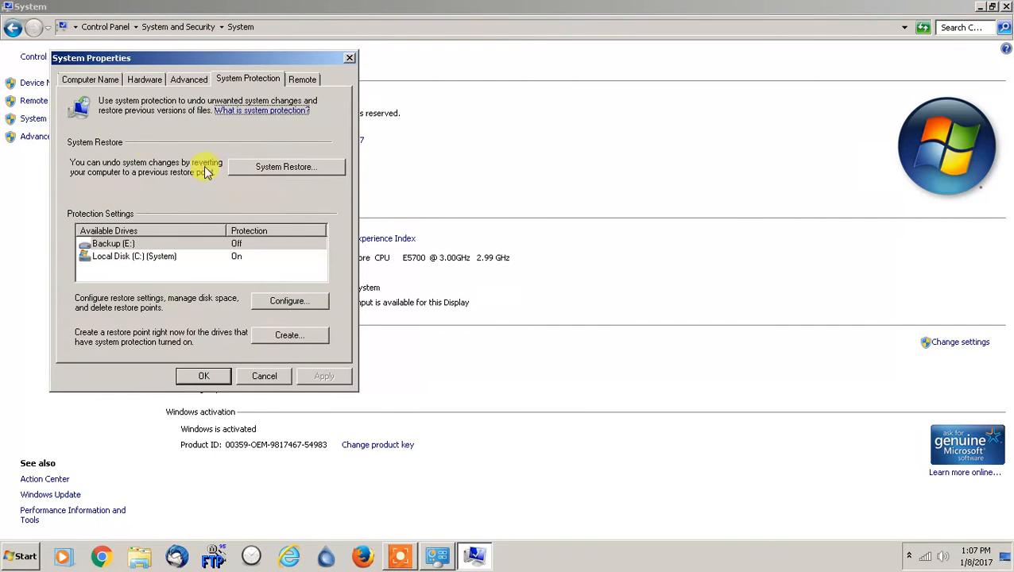
click(6, 557)
click(8, 554)
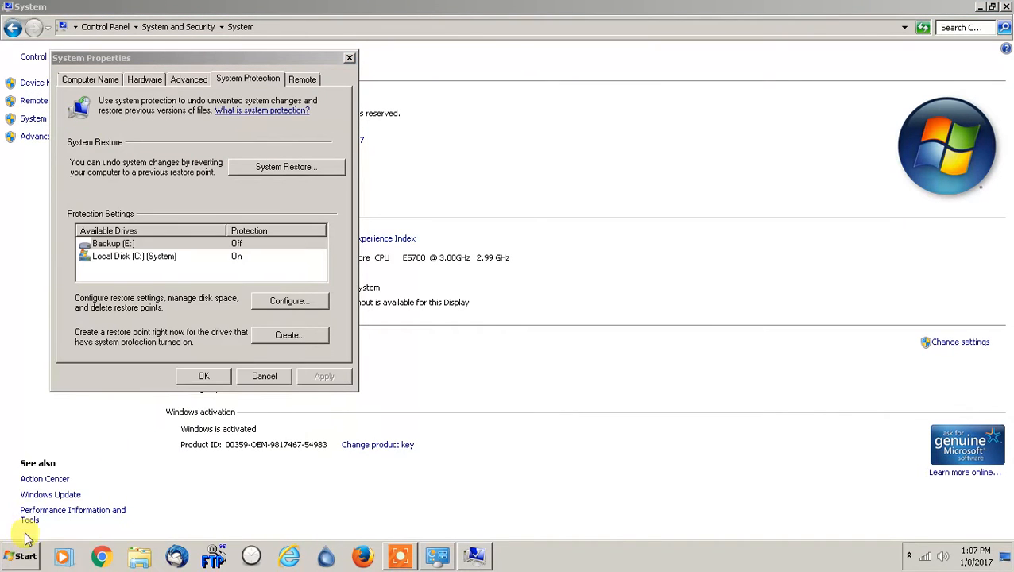
click(142, 62)
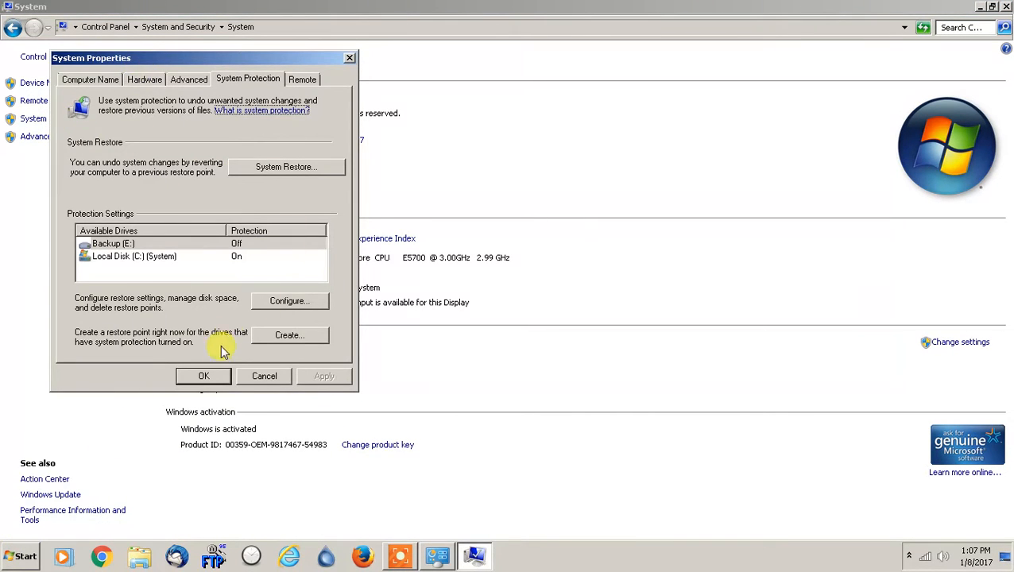
Create a restore point described as "1-8-2017 - SETTINGS WORKING WELL" and close the System and System Properties windows
click(286, 338)
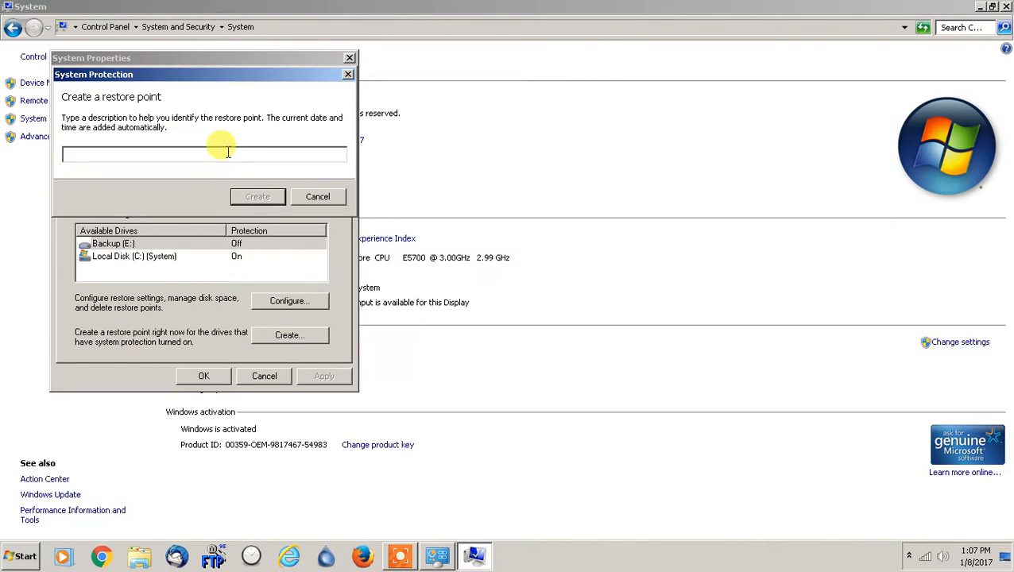
text(1-)
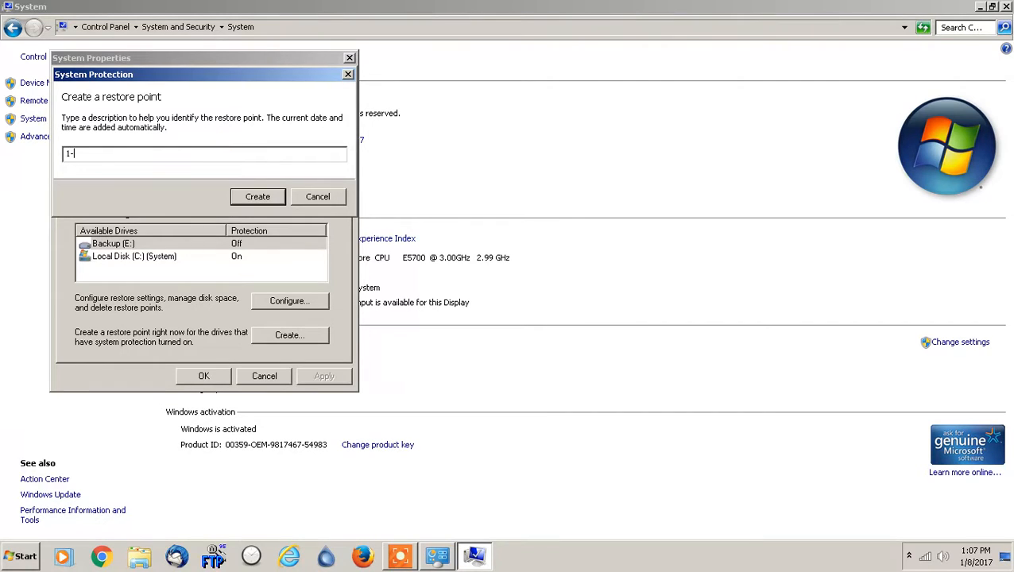
text(8-2017 - SETTINGS WORKING WELL)
click(255, 197)
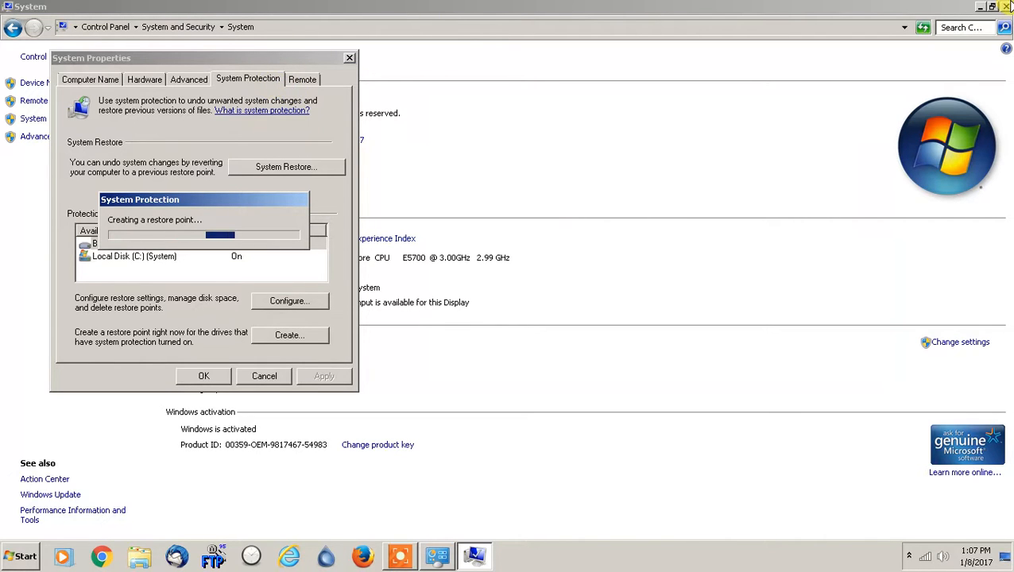
click(1006, 6)
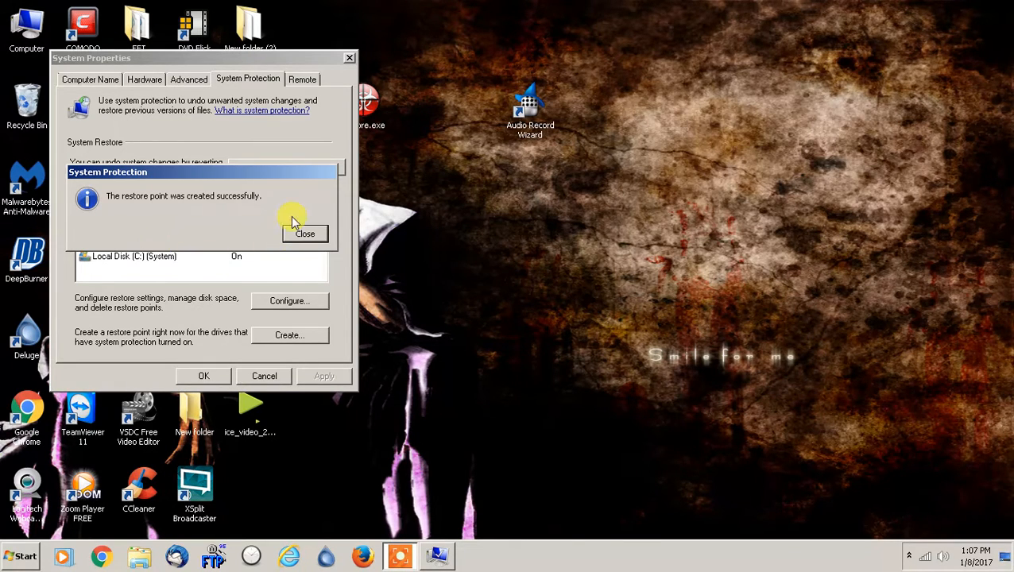
click(310, 232)
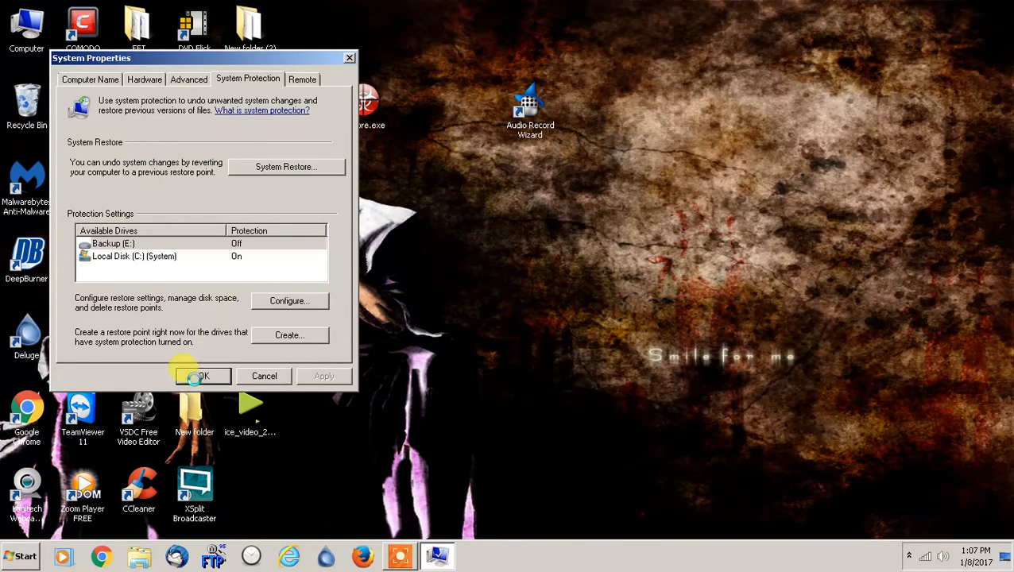
click(199, 377)
Search for "system restore" and open the System Restore program
key(super)
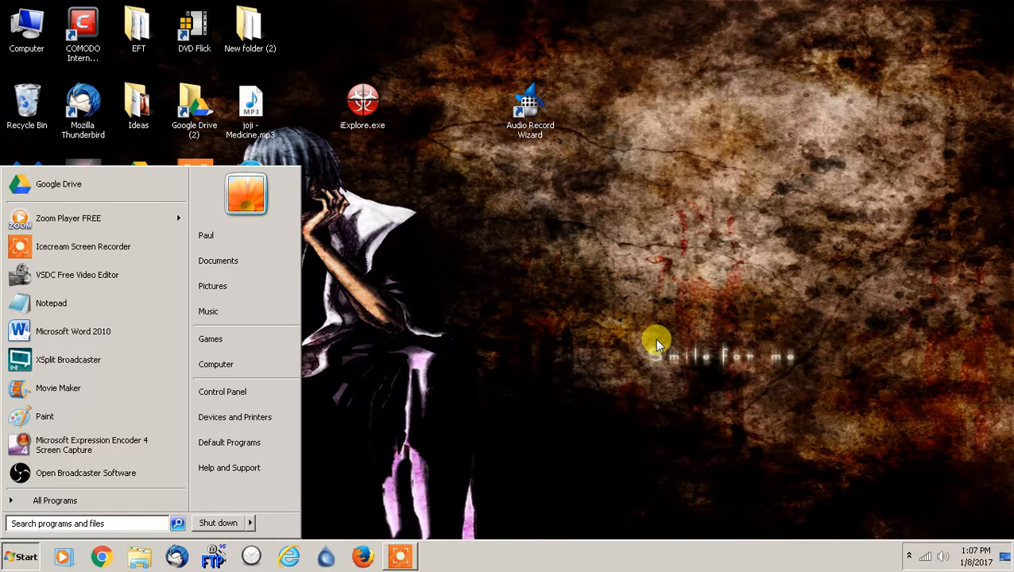
text(system)
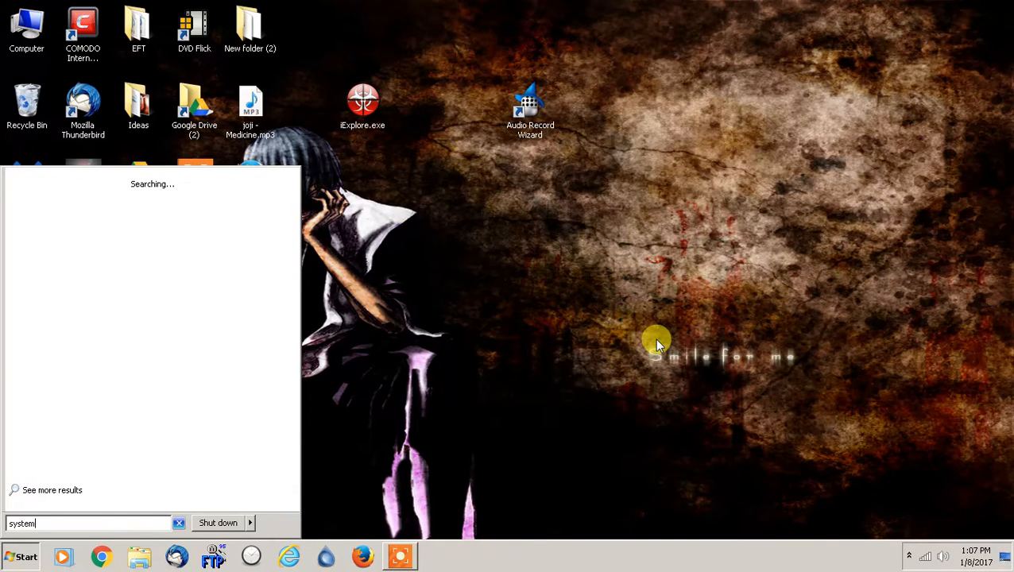
text( restore)
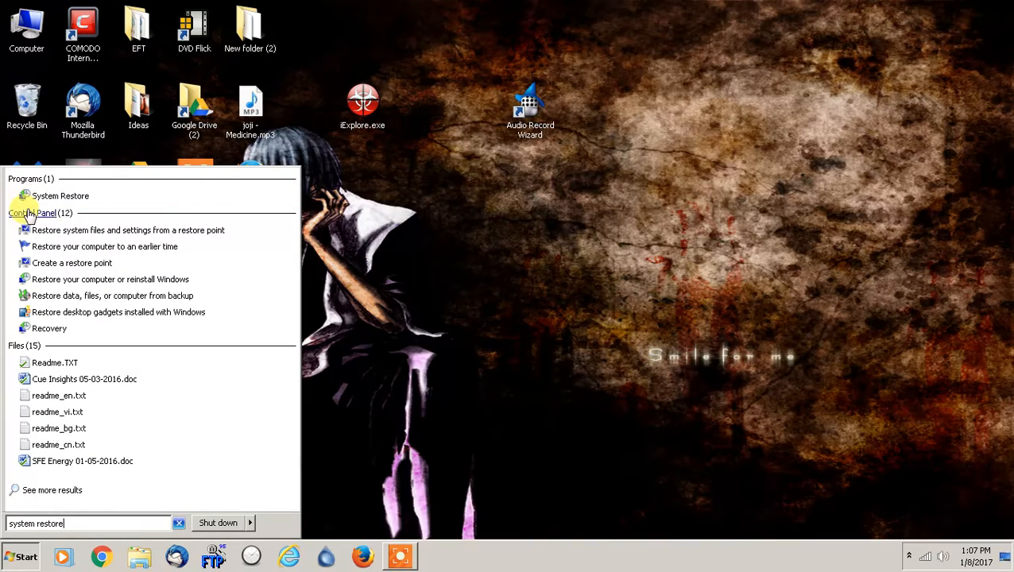
click(38, 204)
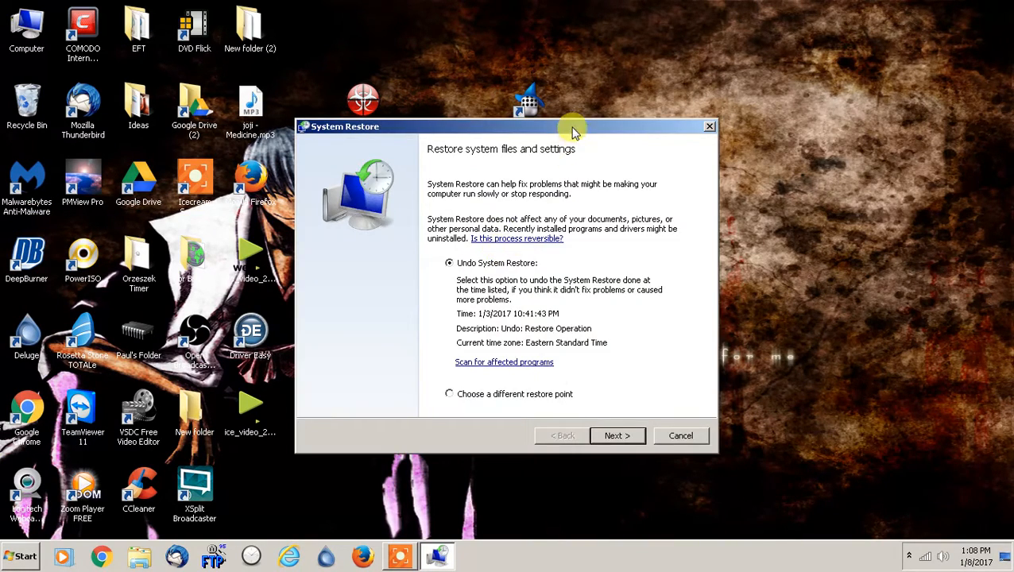
Opt to choose a different restore point in System Restore and show more restore points in the list
drag(573, 127, 616, 94)
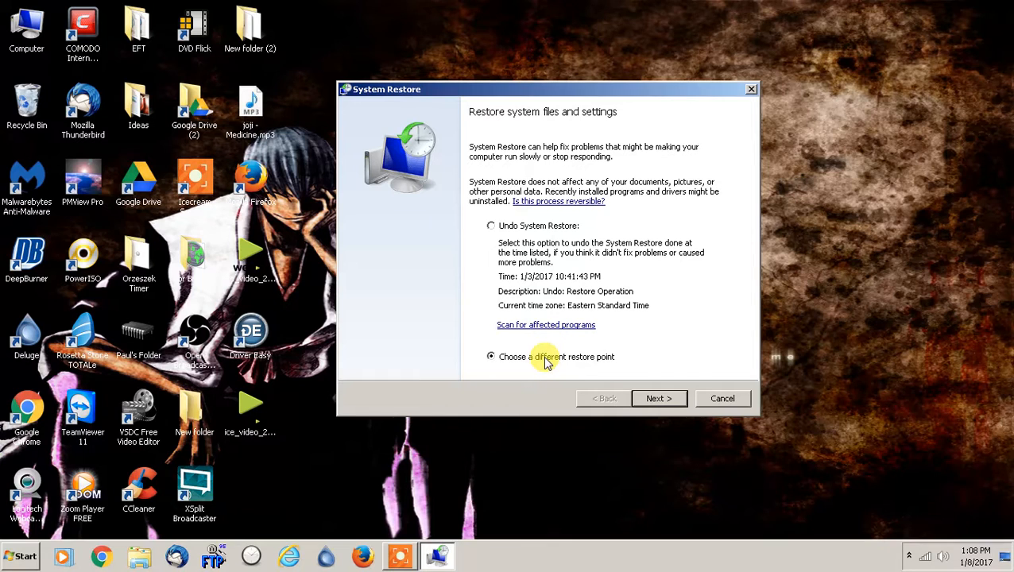
click(659, 400)
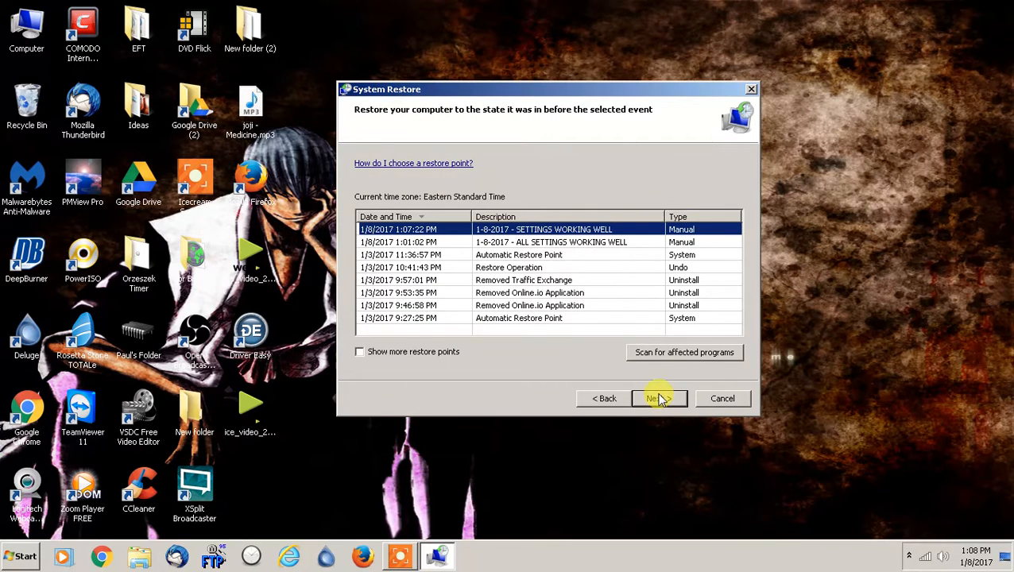
click(443, 352)
Look through the list of available restore points, from the newest manual ones to the oldest system image backups
click(413, 233)
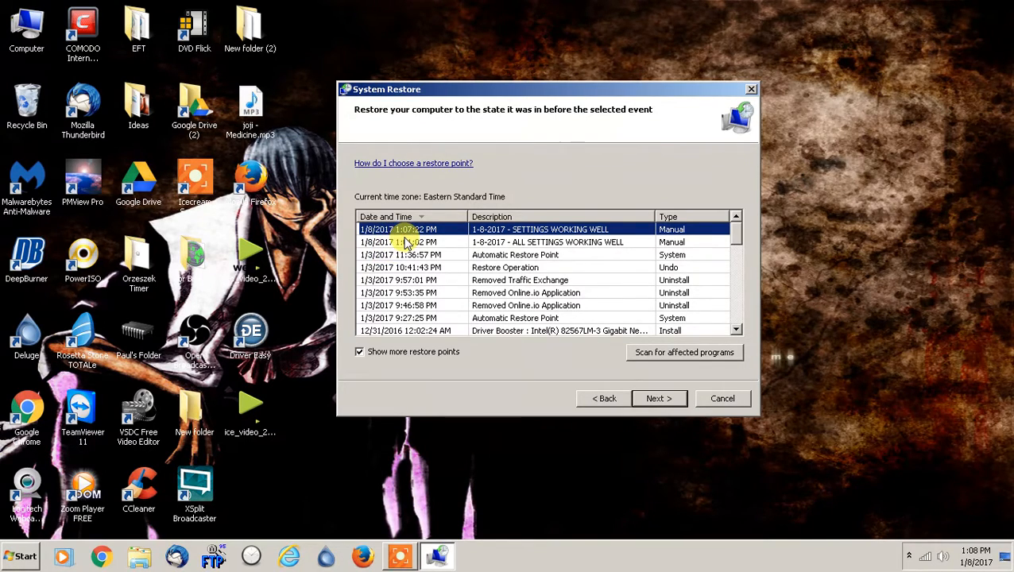
click(404, 242)
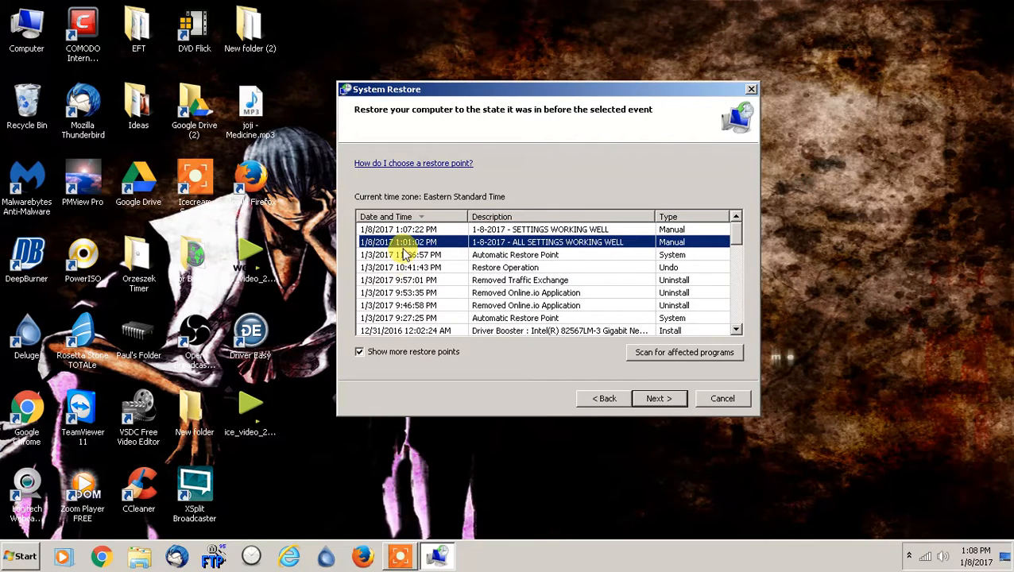
click(403, 254)
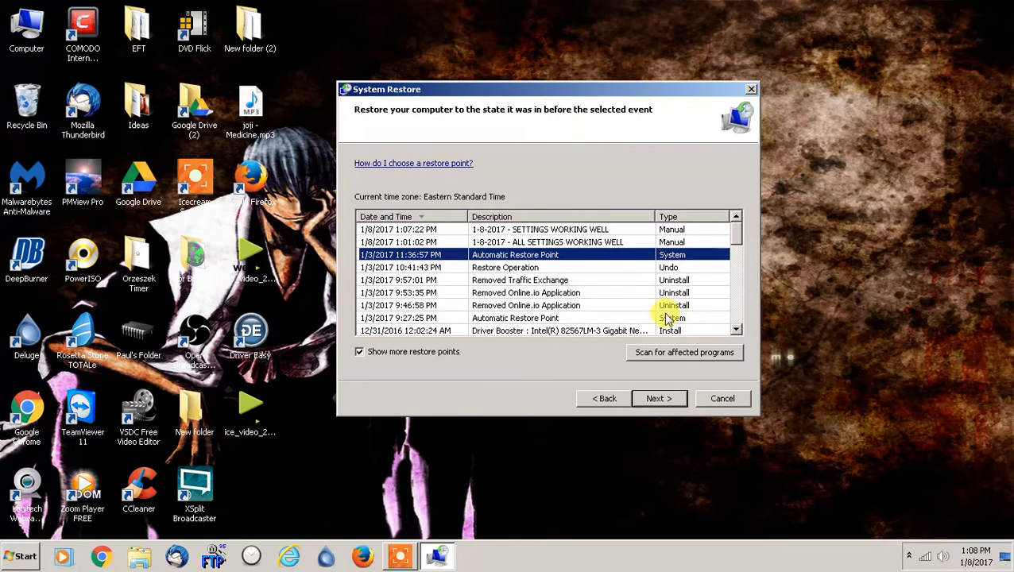
drag(733, 241, 736, 205)
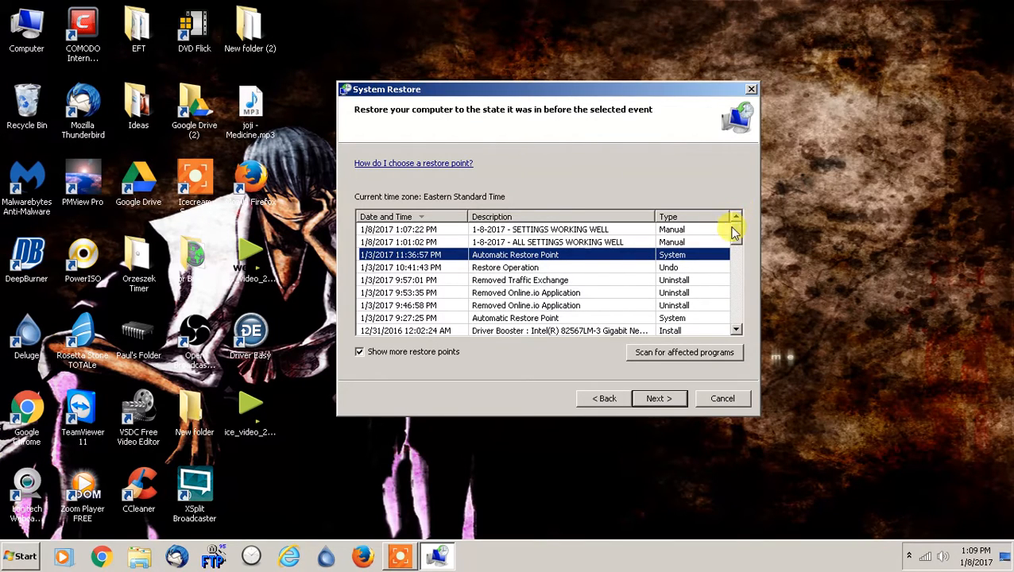
drag(737, 233, 735, 247)
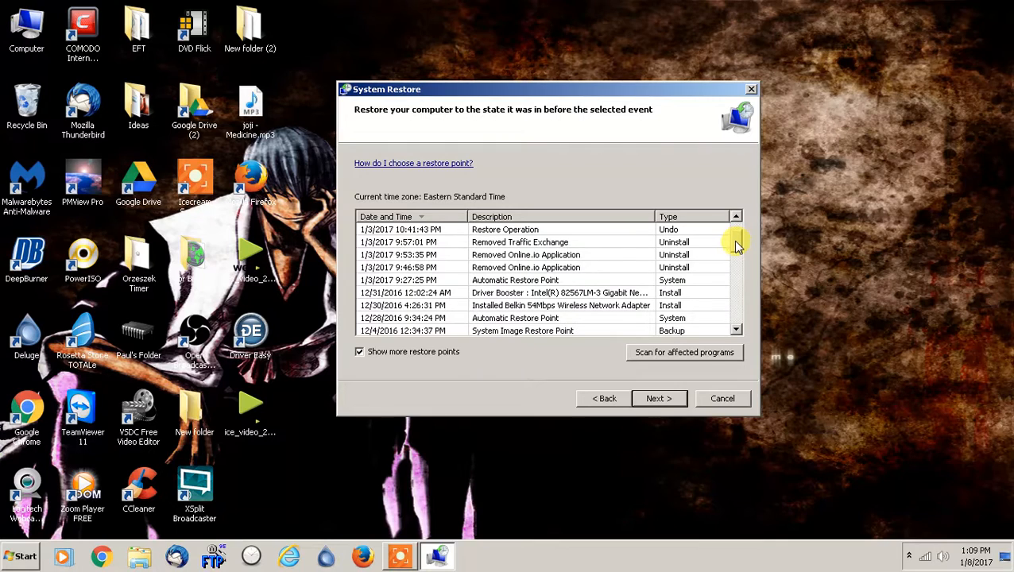
click(562, 255)
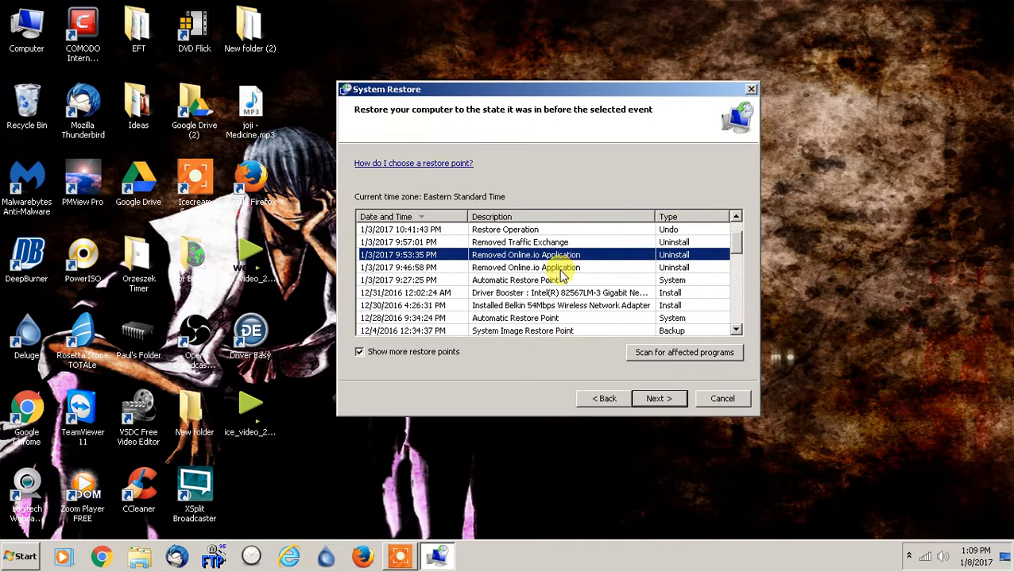
scroll(562, 268, down, 1)
click(562, 255)
scroll(565, 281, down, 2)
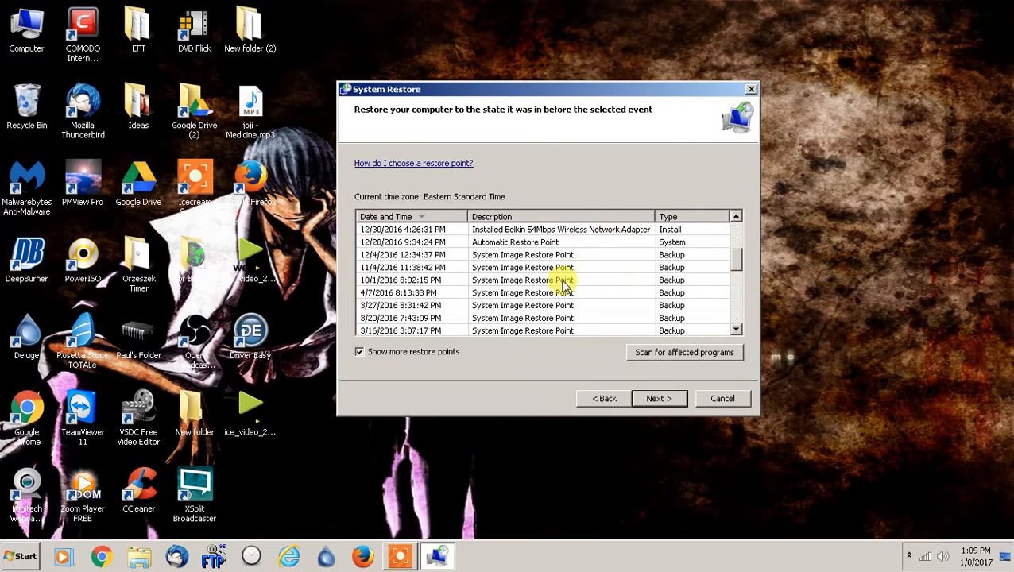
scroll(564, 283, down, 5)
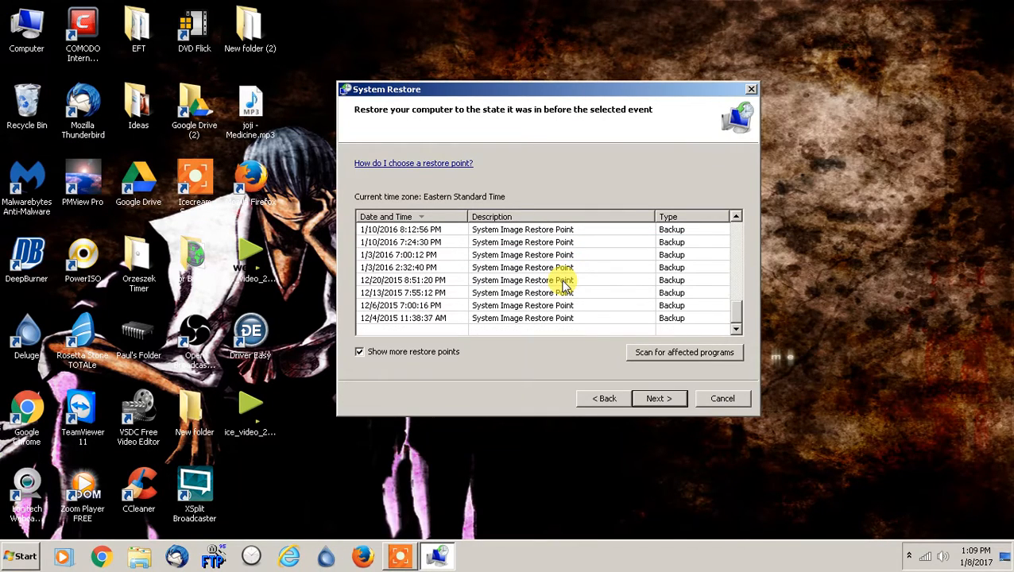
scroll(562, 285, up, 8)
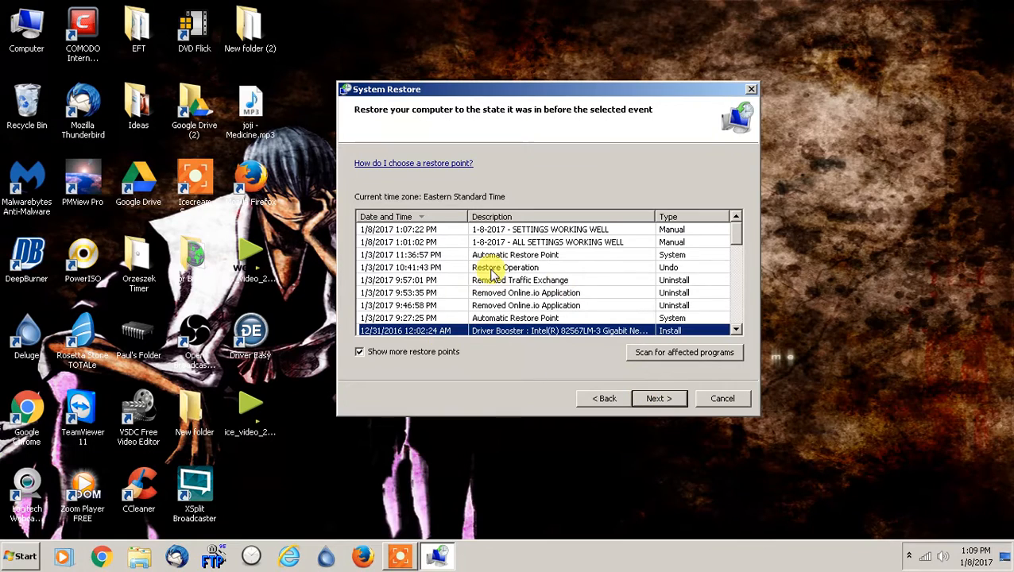
Bring up the confirmation page for the 1/3/2017 9:57:01 PM "Removed Traffic Exchange" restore point, review it and cancel System Restore
click(405, 268)
click(403, 281)
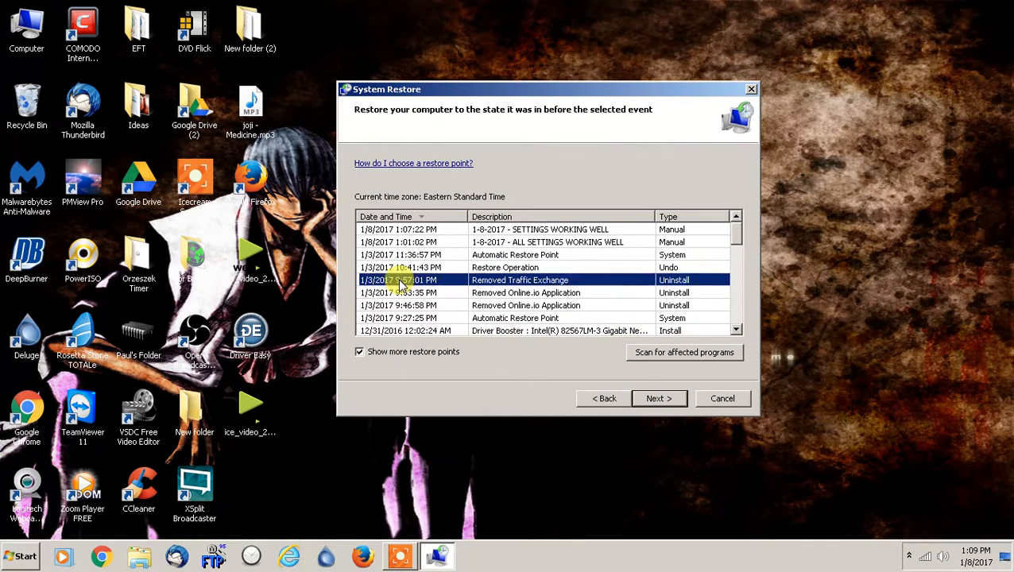
click(666, 398)
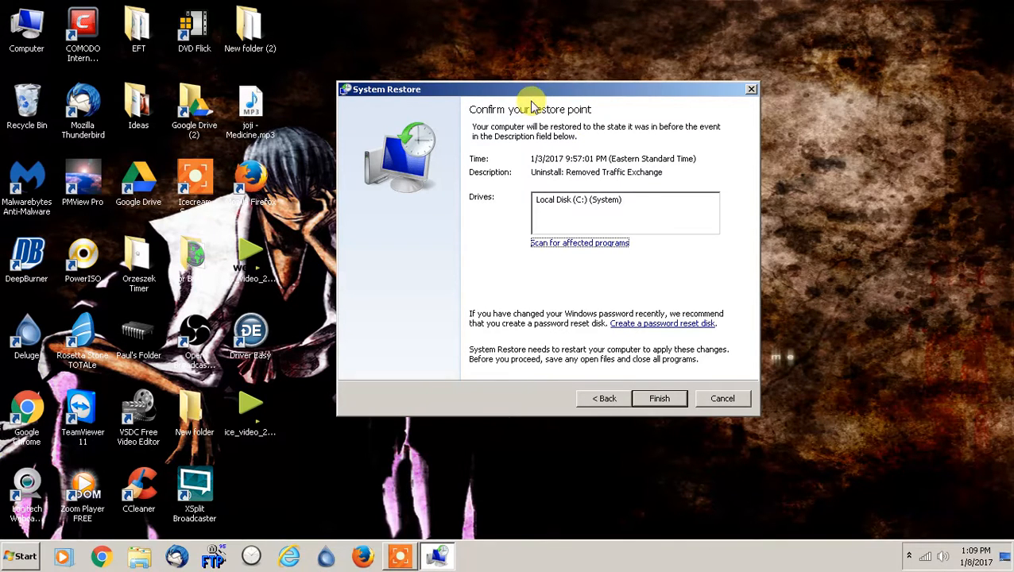
drag(532, 94, 522, 122)
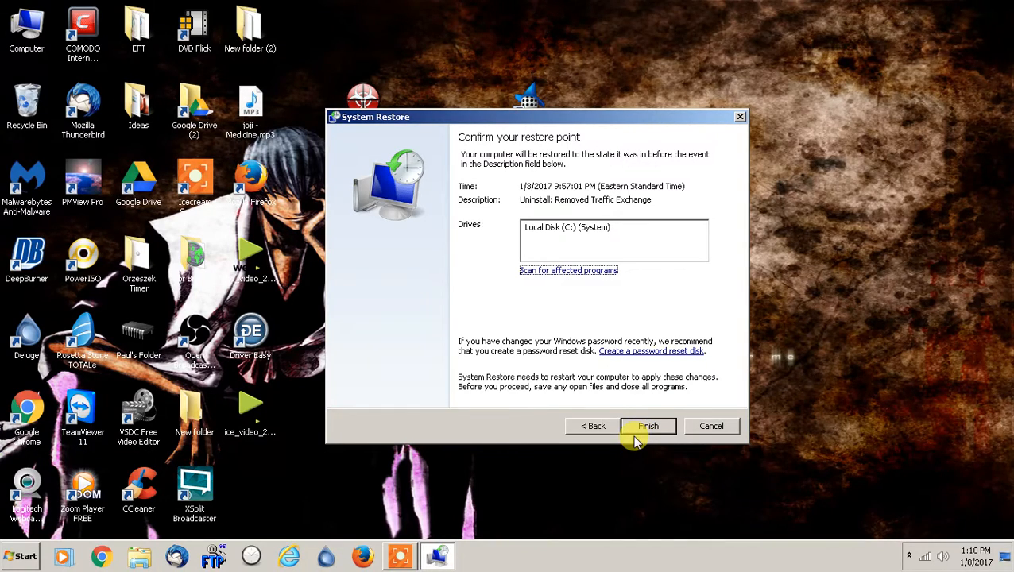
drag(601, 121, 626, 146)
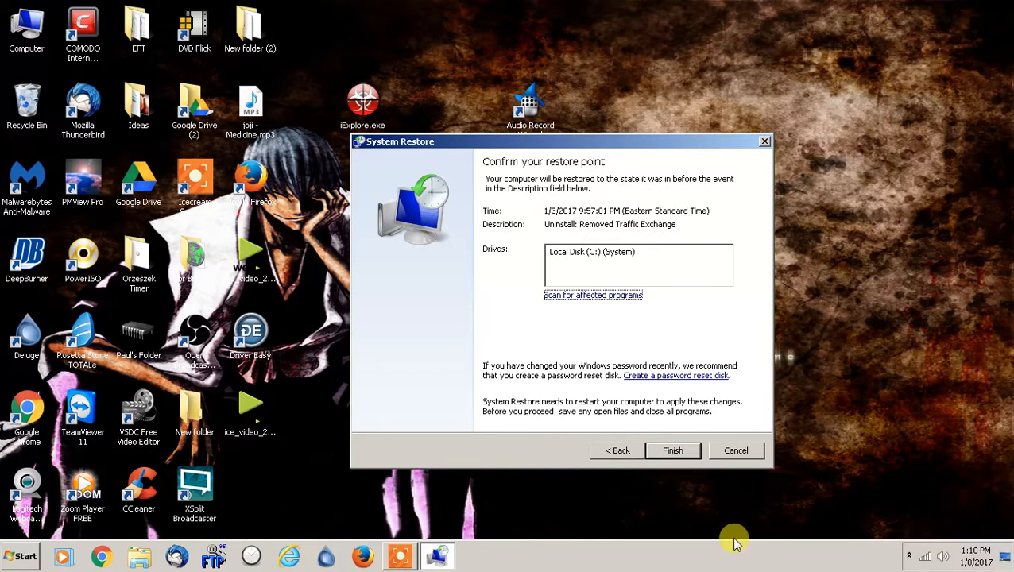
click(735, 451)
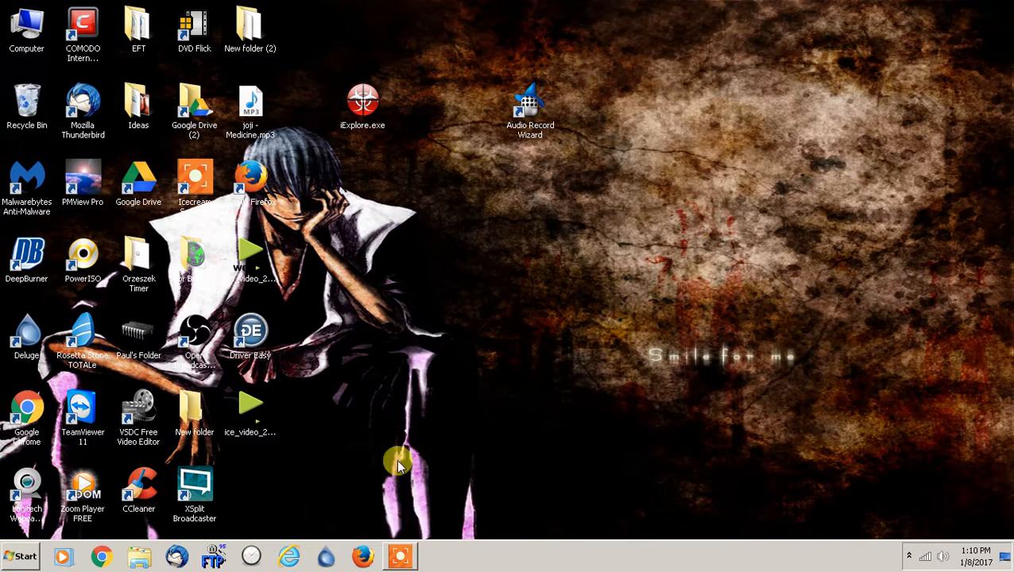
click(8, 560)
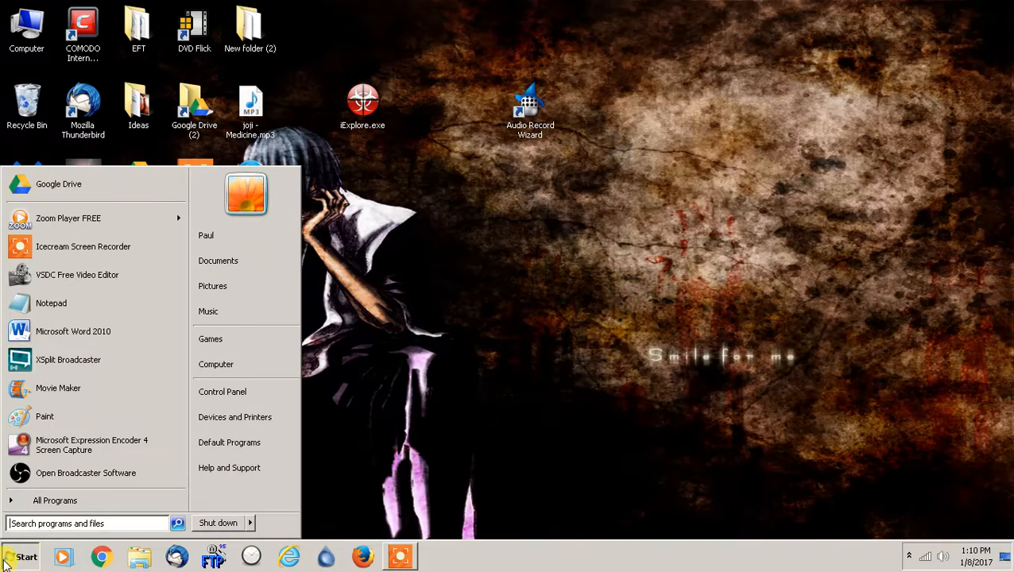
click(864, 334)
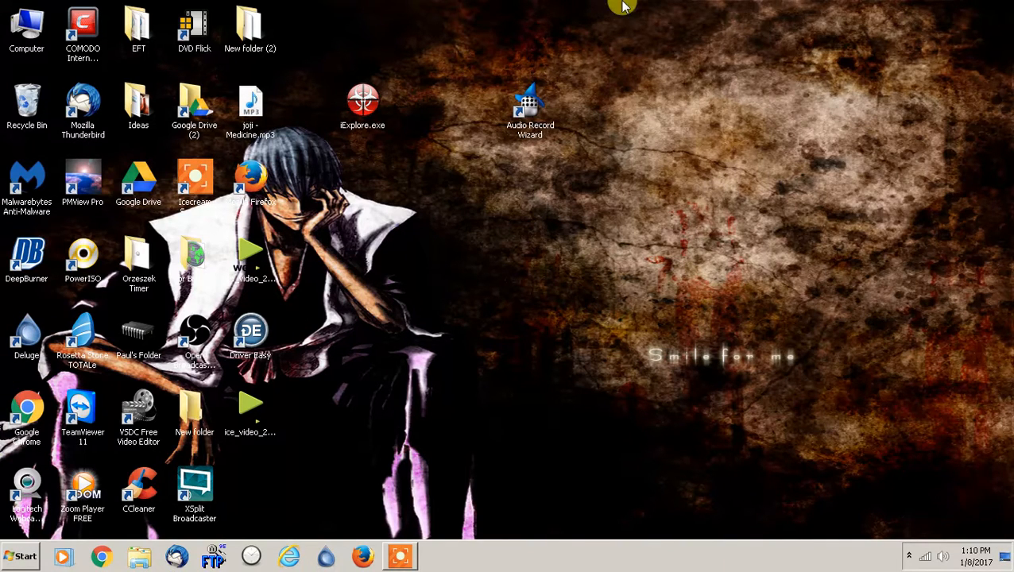
click(8, 561)
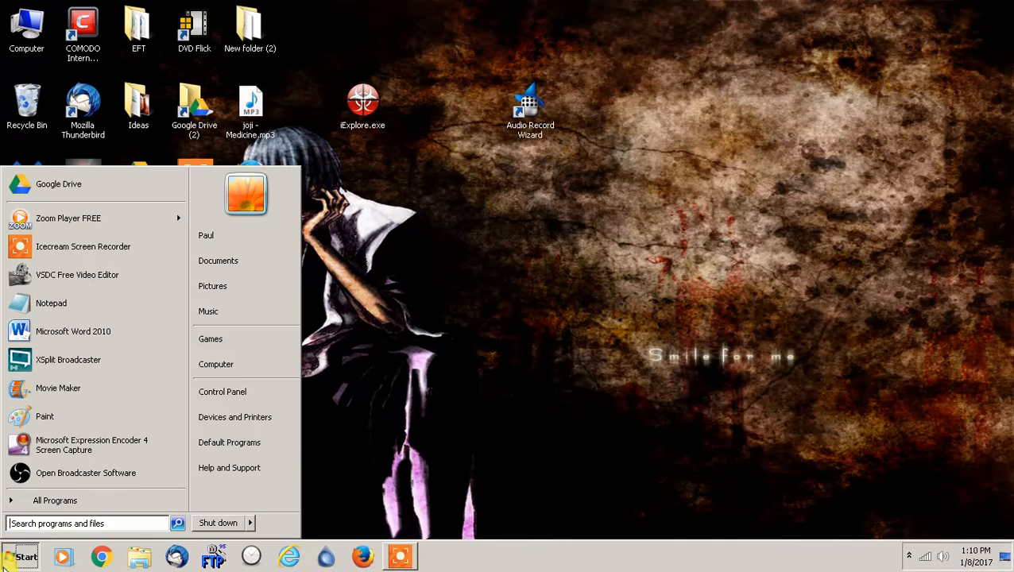
Search for "system restore" among the installed programs and dismiss the results
text(system restore)
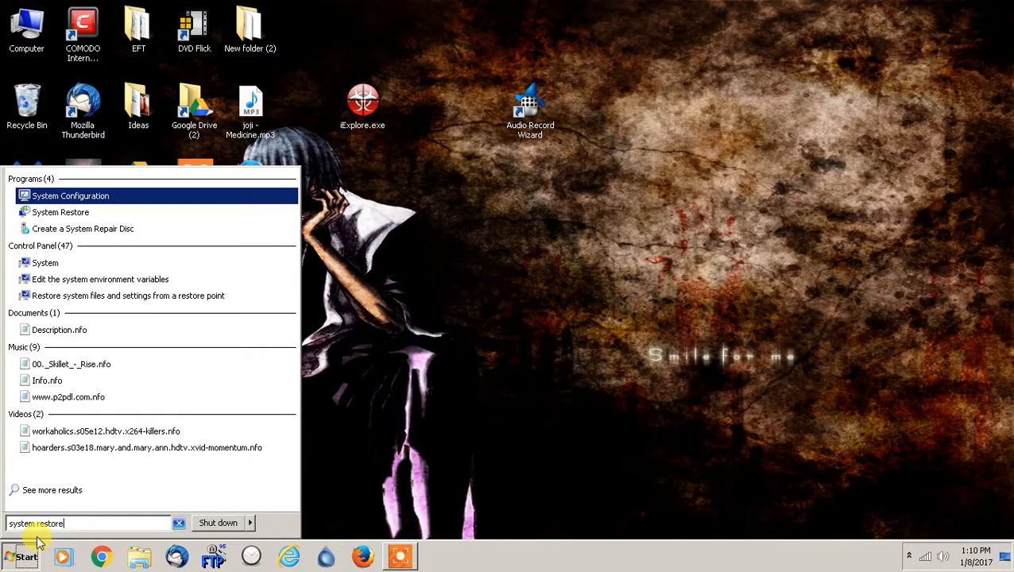
click(431, 349)
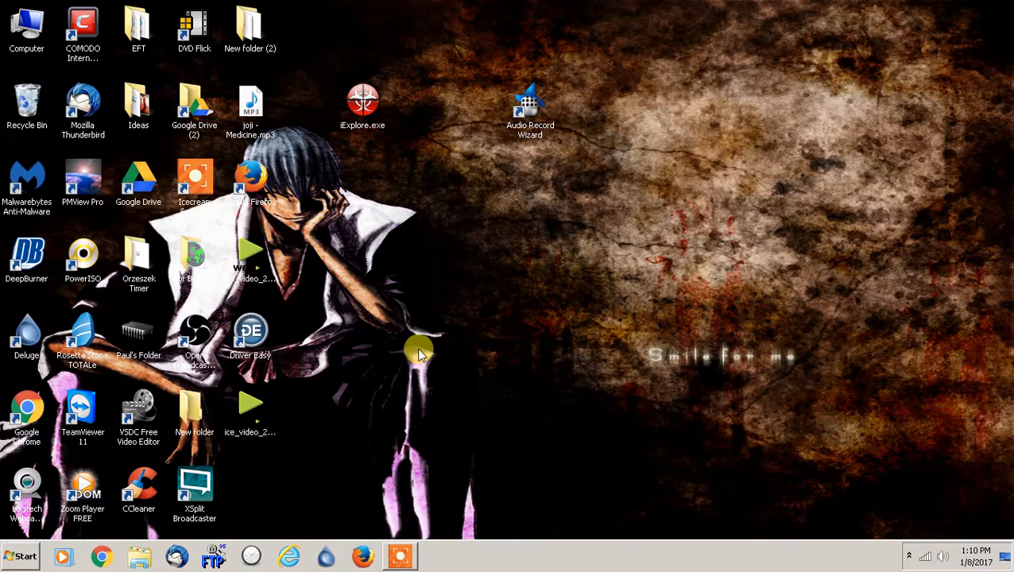
Open the System Protection settings through Control Panel's System and Security and System pages, and close the System window behind them
click(23, 556)
click(223, 390)
click(318, 102)
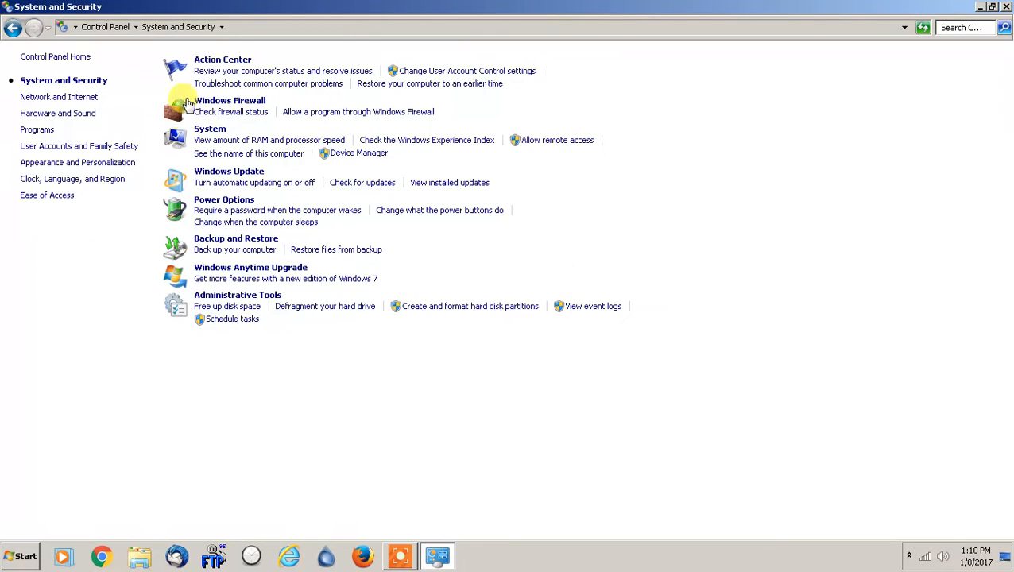
click(203, 140)
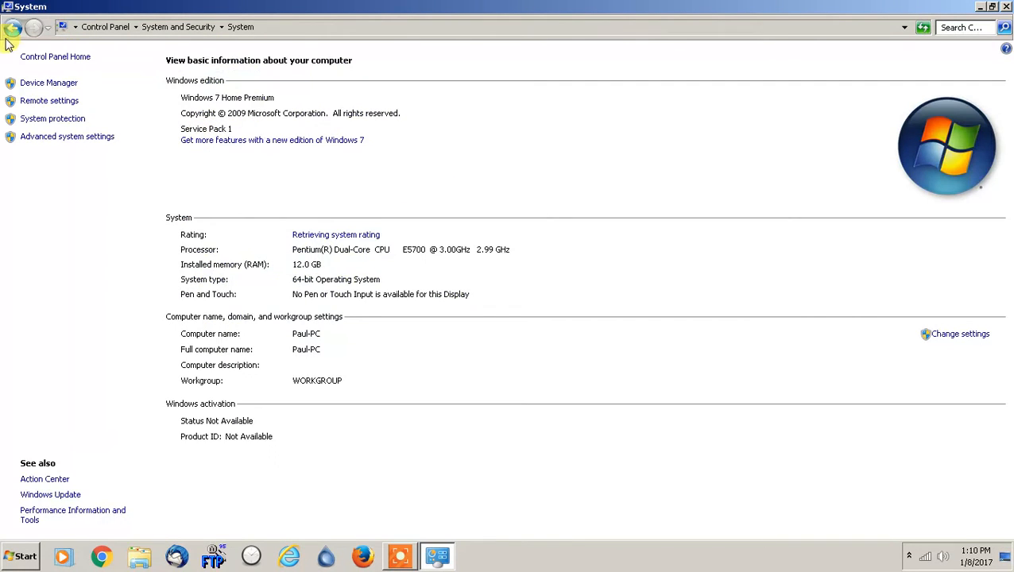
click(53, 120)
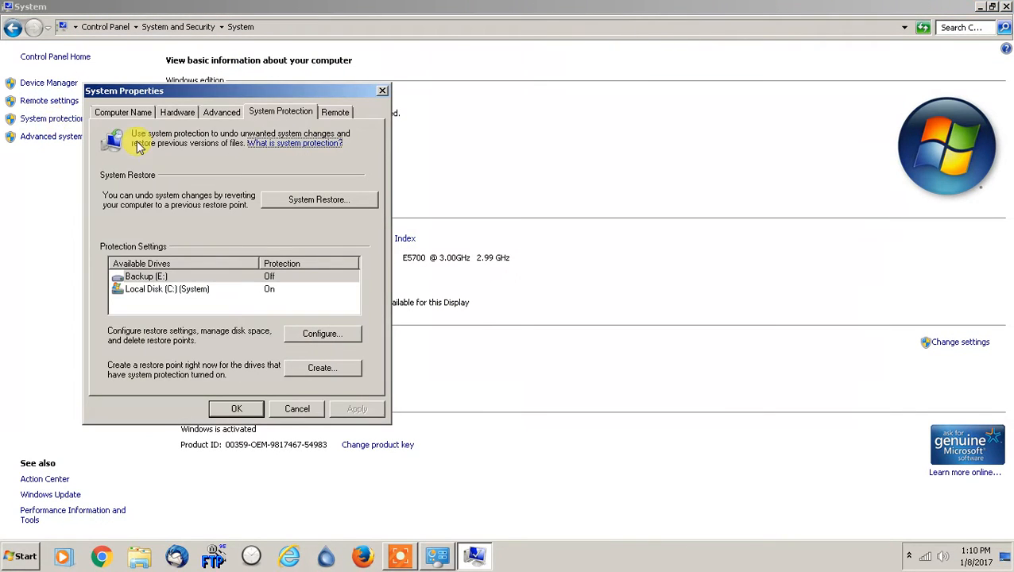
click(1007, 6)
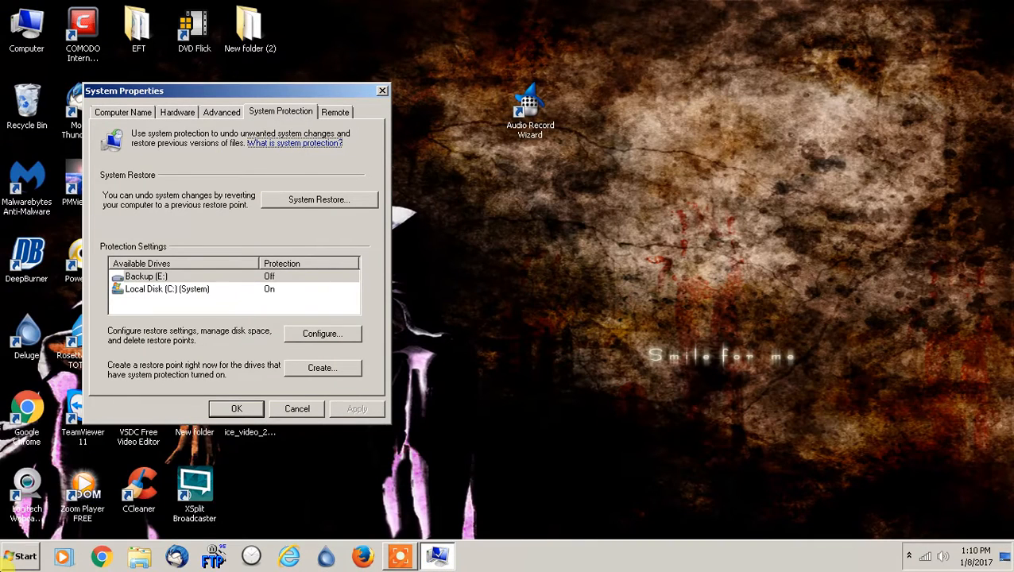
Search the computer for "system protection" and shorten the search term to "system"
click(7, 560)
text(system protection)
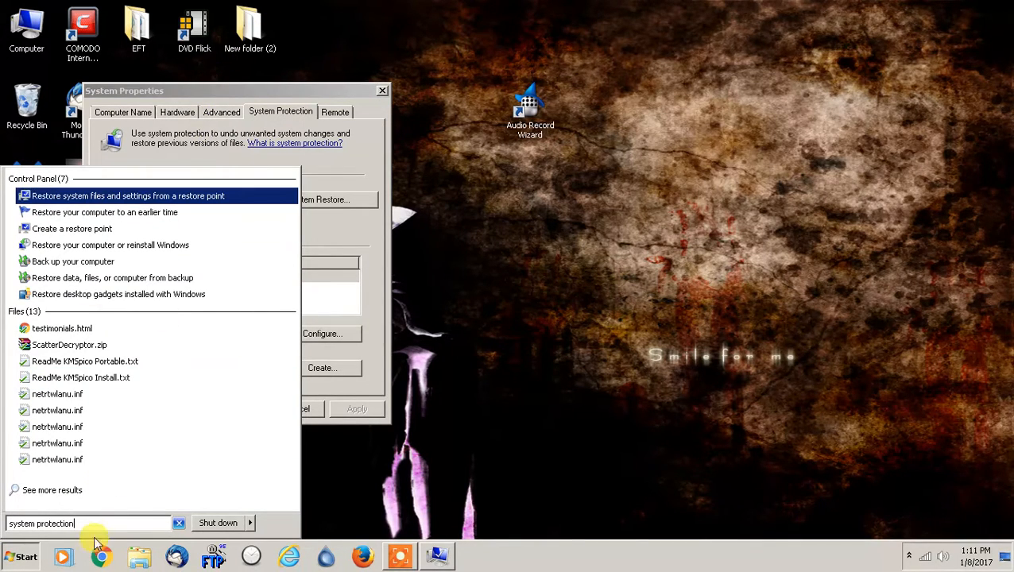
key(BackSpace)
key(BackSpace)
key(BackSpace)
key(BackSpace)
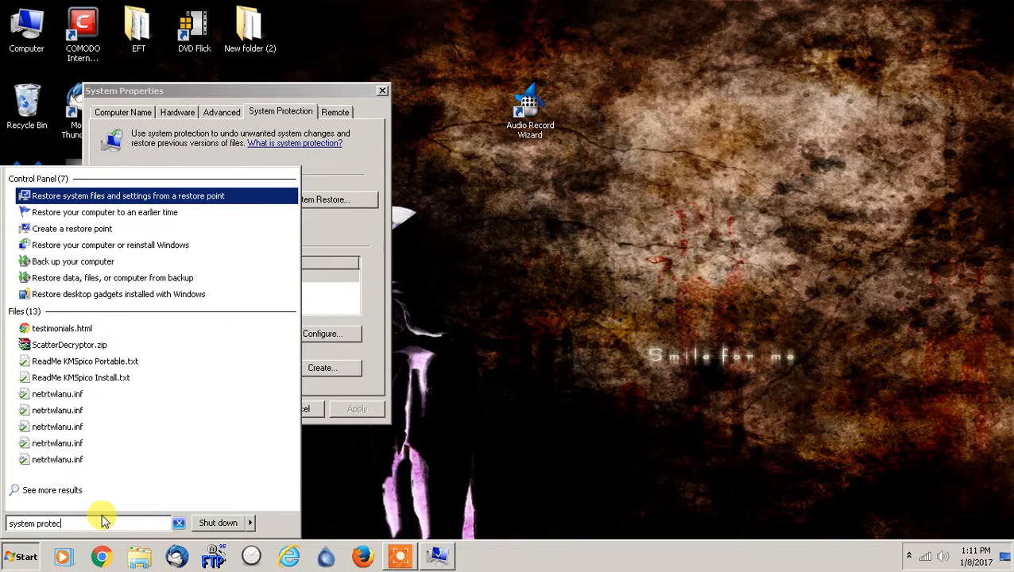
key(BackSpace)
key(BackSpace)
key(BackSpace)
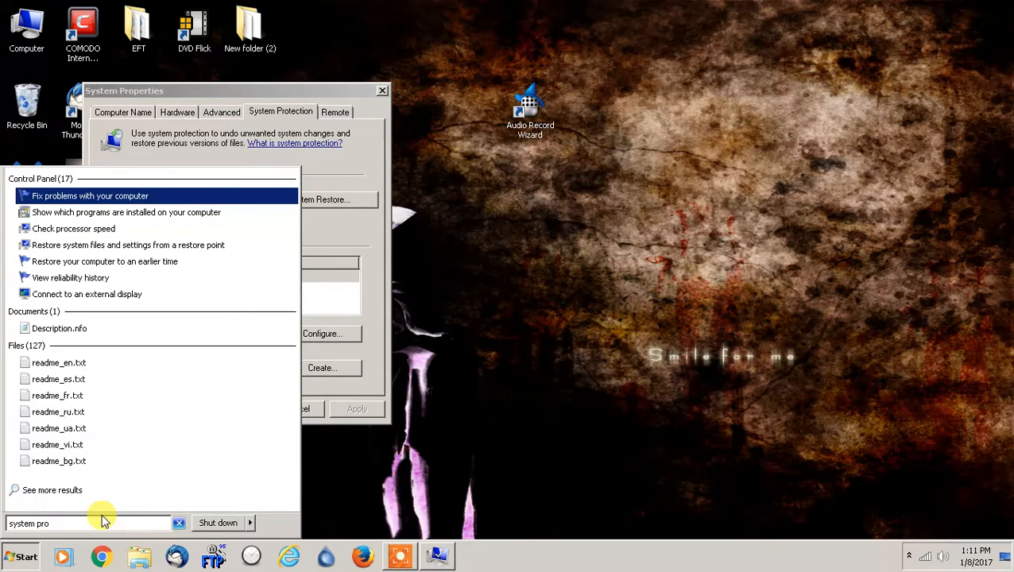
key(BackSpace)
key(BackSpace)
key(BackSpace)
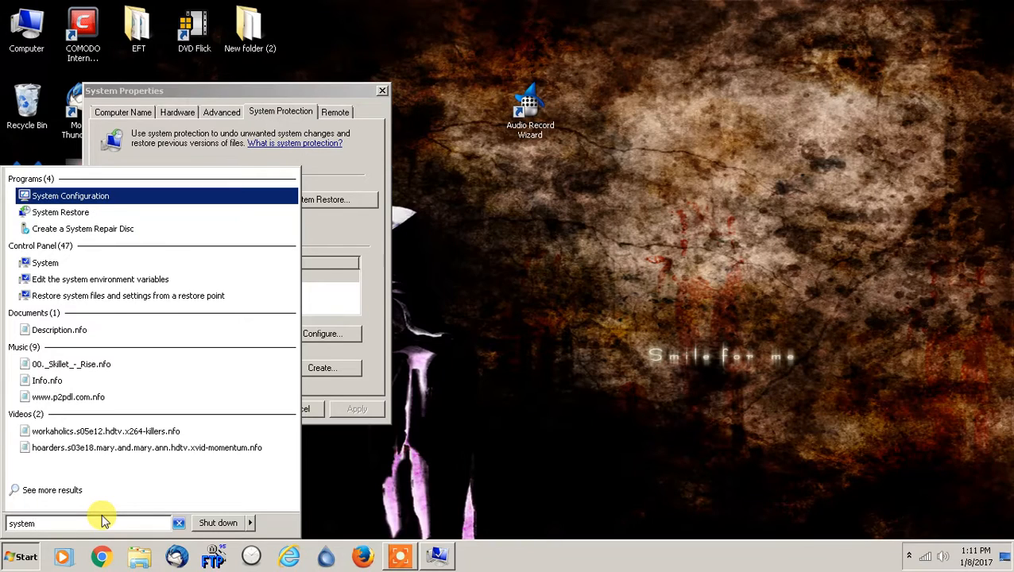
Open System from the search results, bring up its System Protection settings, point out restore point creation and cancel System Properties
click(147, 269)
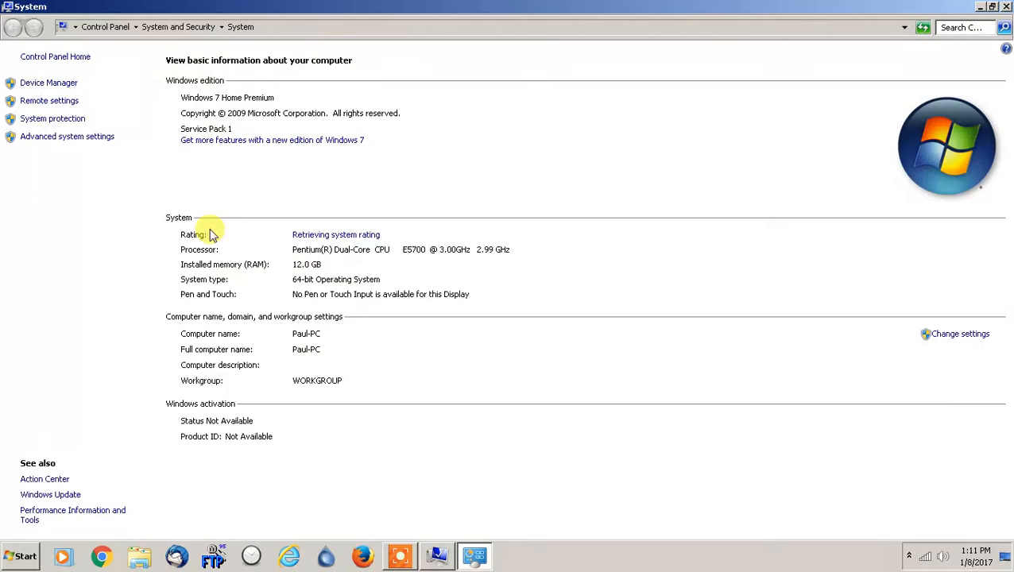
click(52, 118)
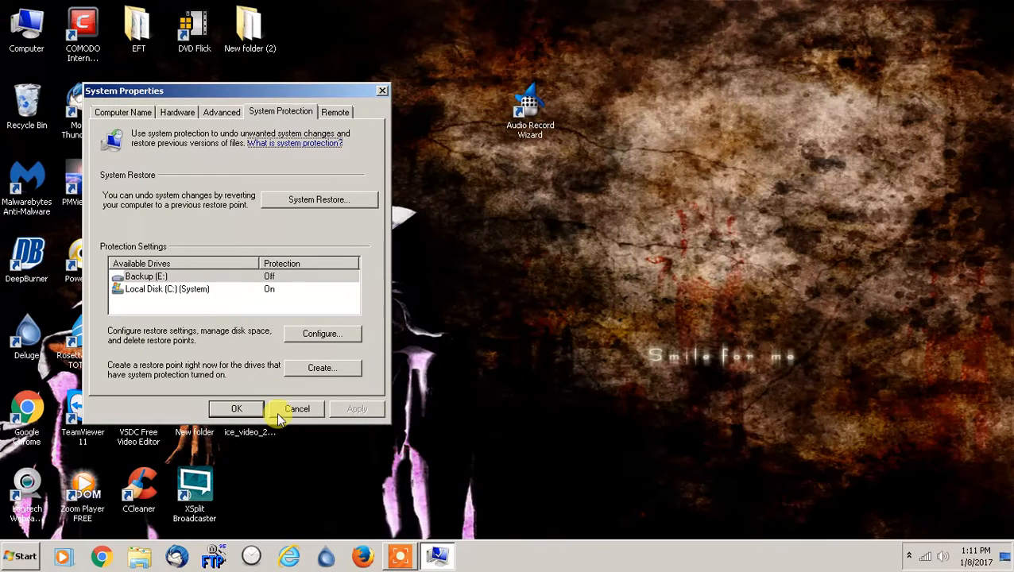
click(318, 370)
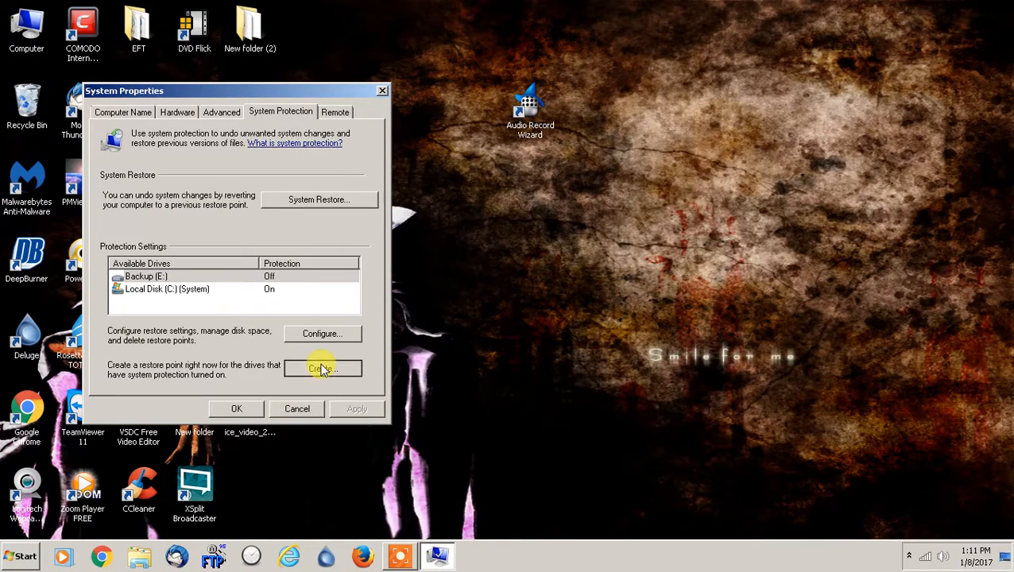
click(279, 407)
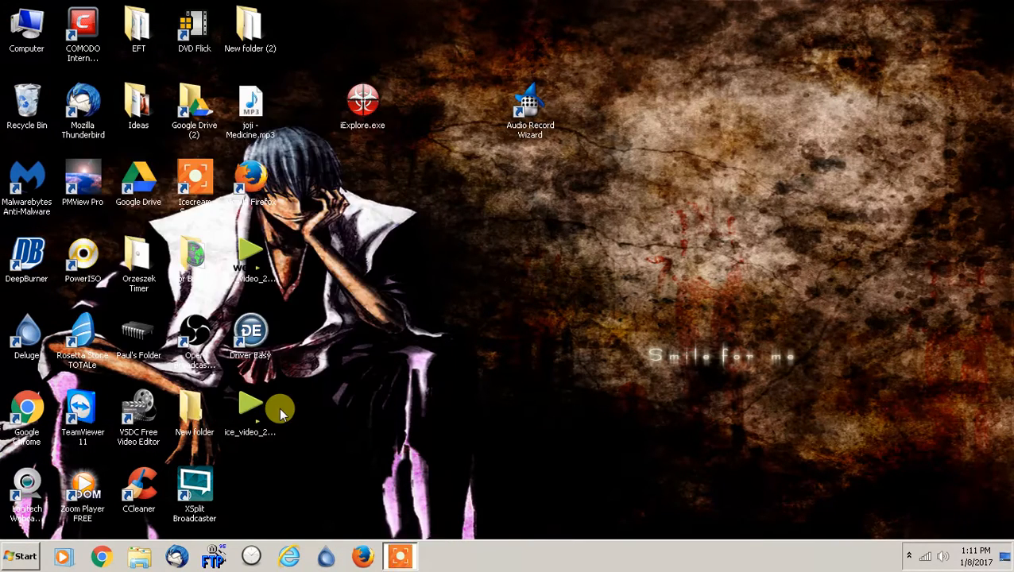